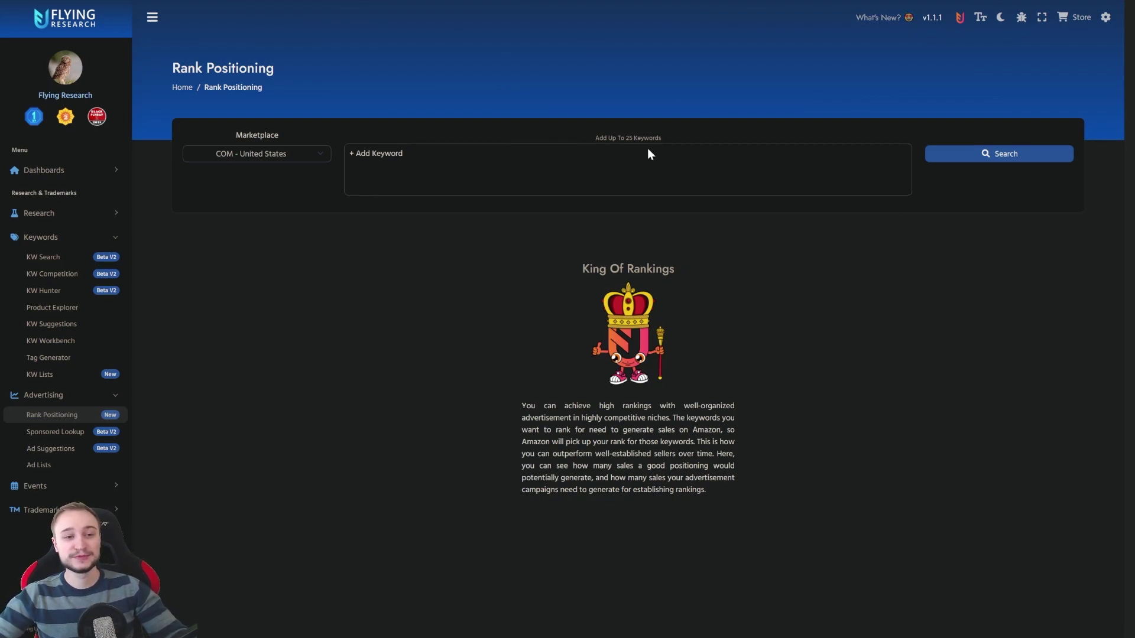
Paste the eight T-Rex shirt keywords and run Rank Positioning on them.
click(559, 173)
key(ctrl+v)
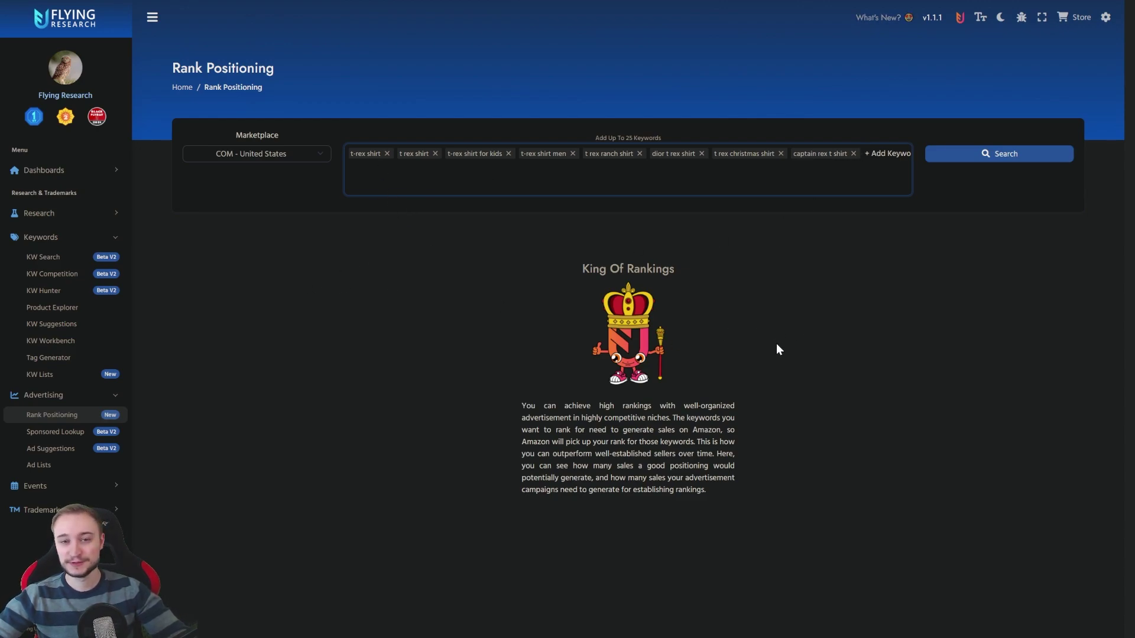
click(1015, 155)
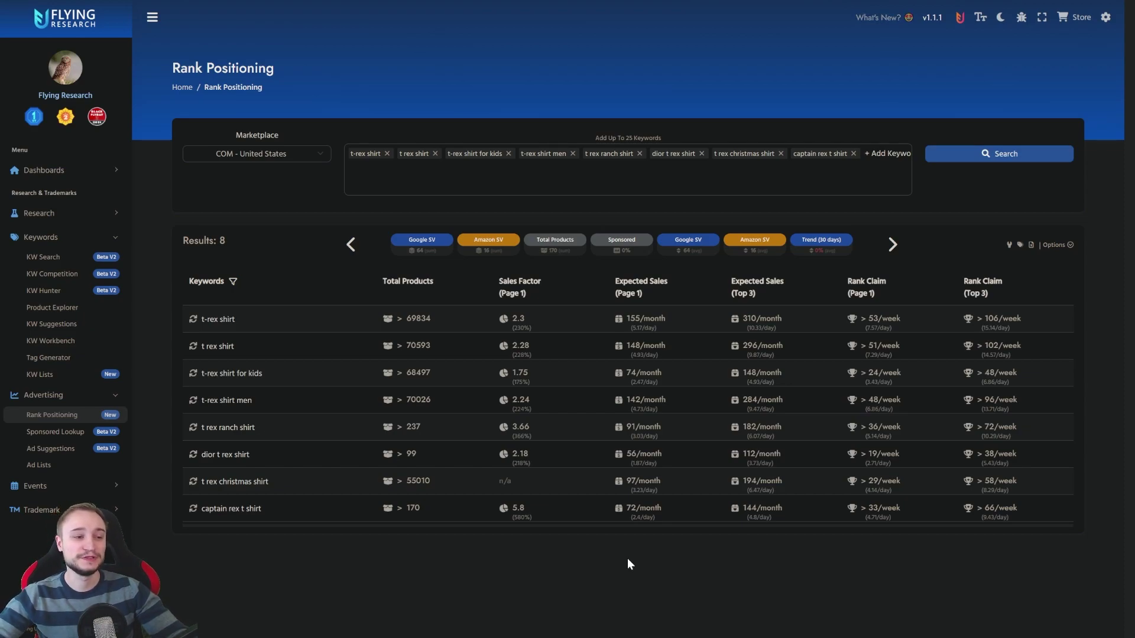
Check the available table columns in Table Options and dismiss them unchanged.
click(234, 283)
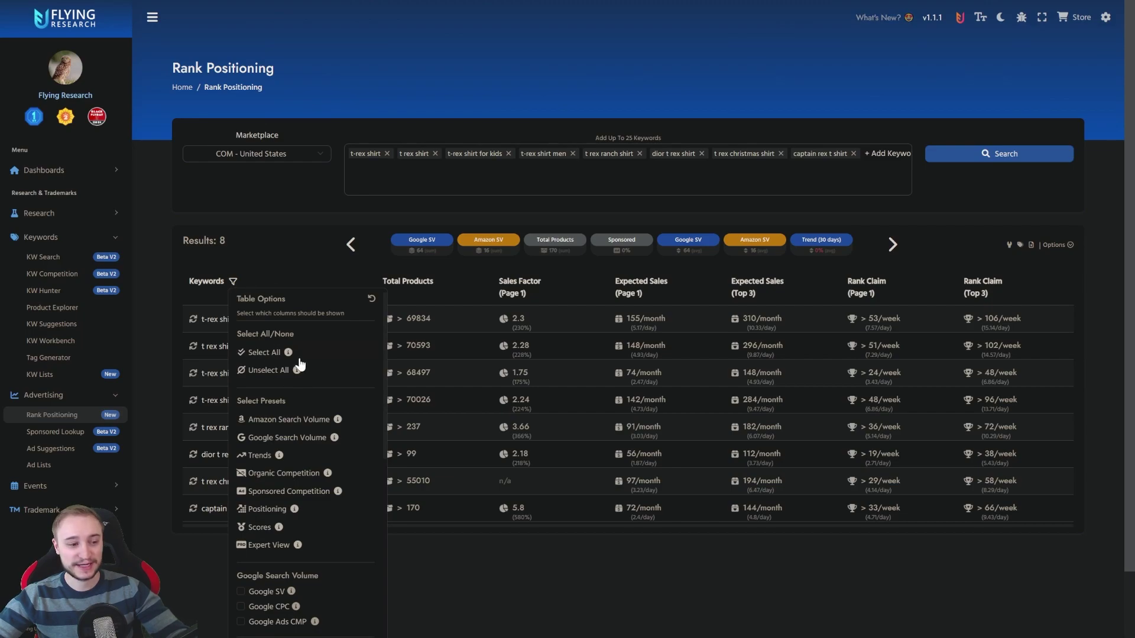
click(285, 252)
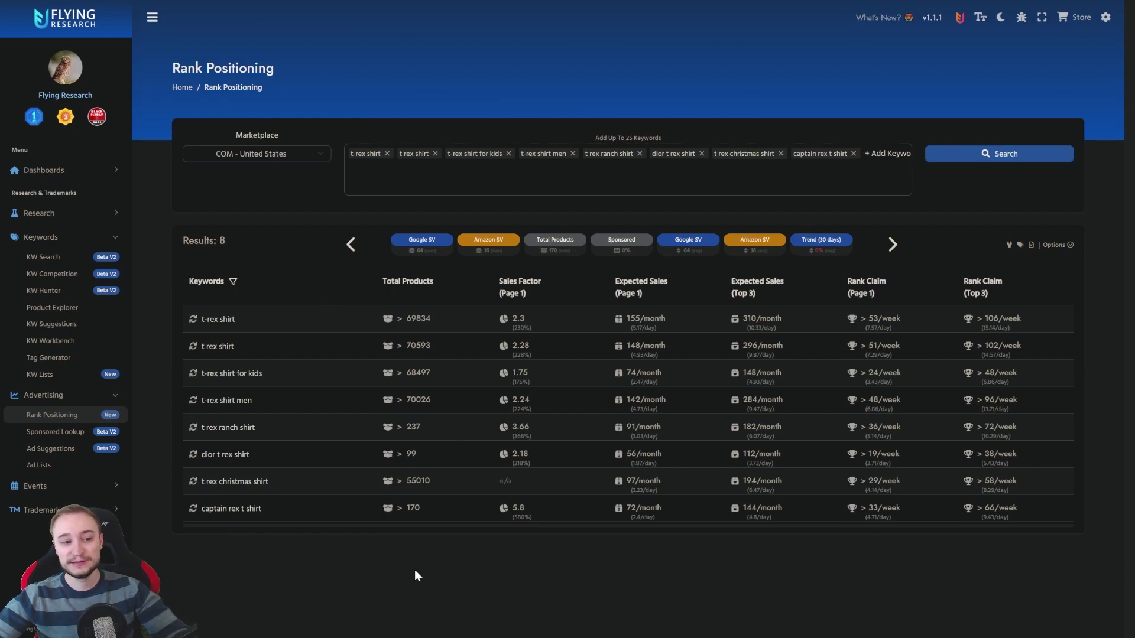
Sort keywords by Sales Factor descending so captain rex t shirt (5.8) is first.
click(517, 295)
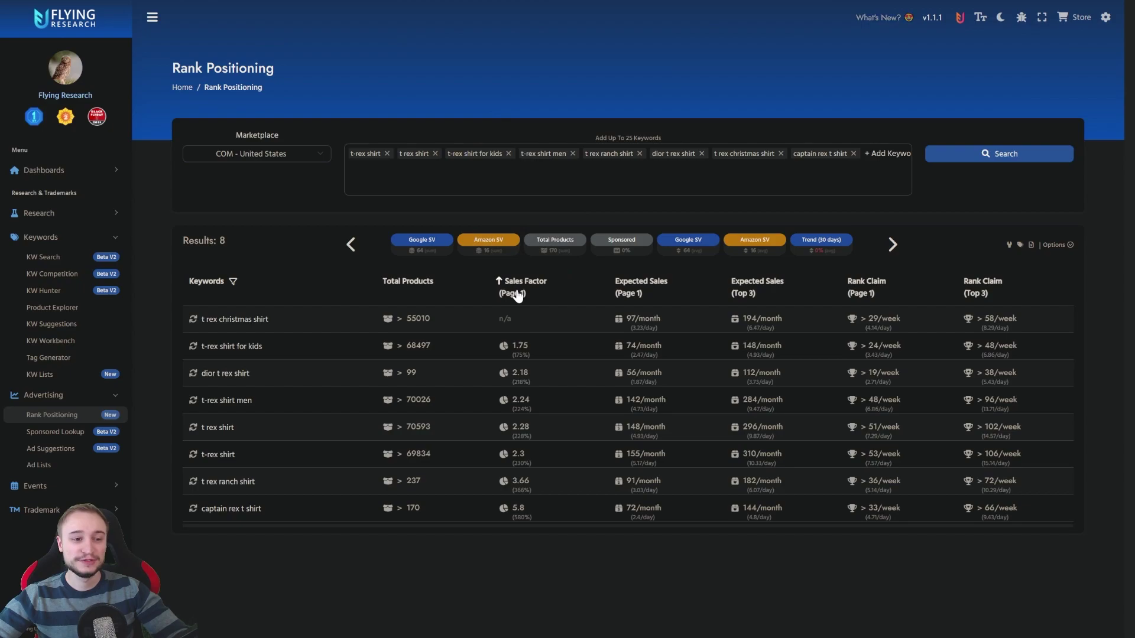
click(518, 295)
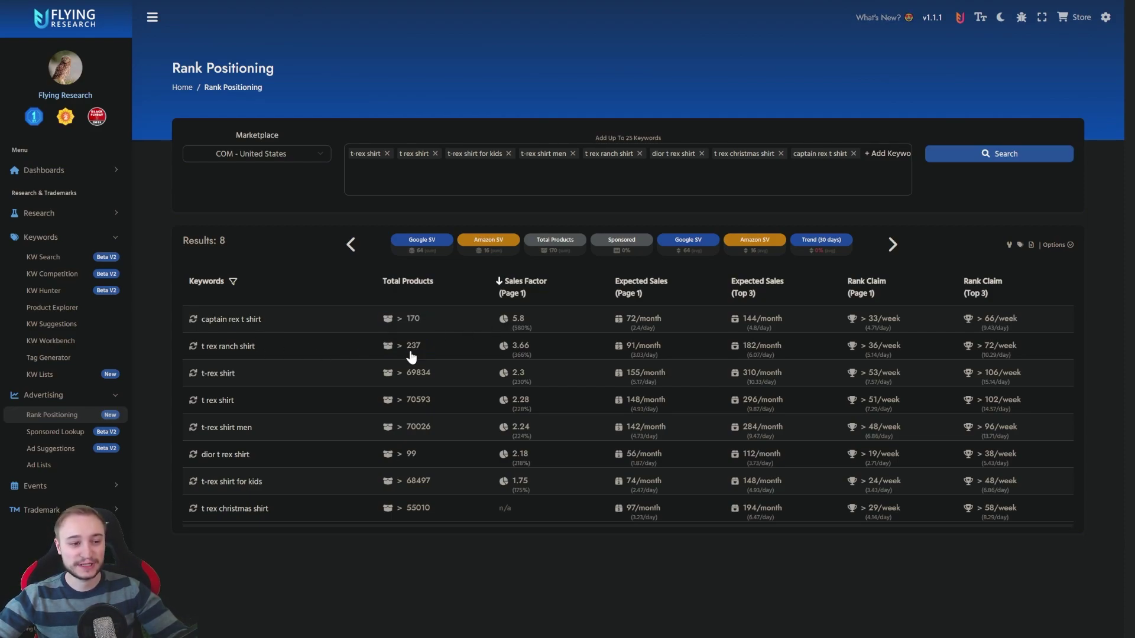
mouse_move(407, 319)
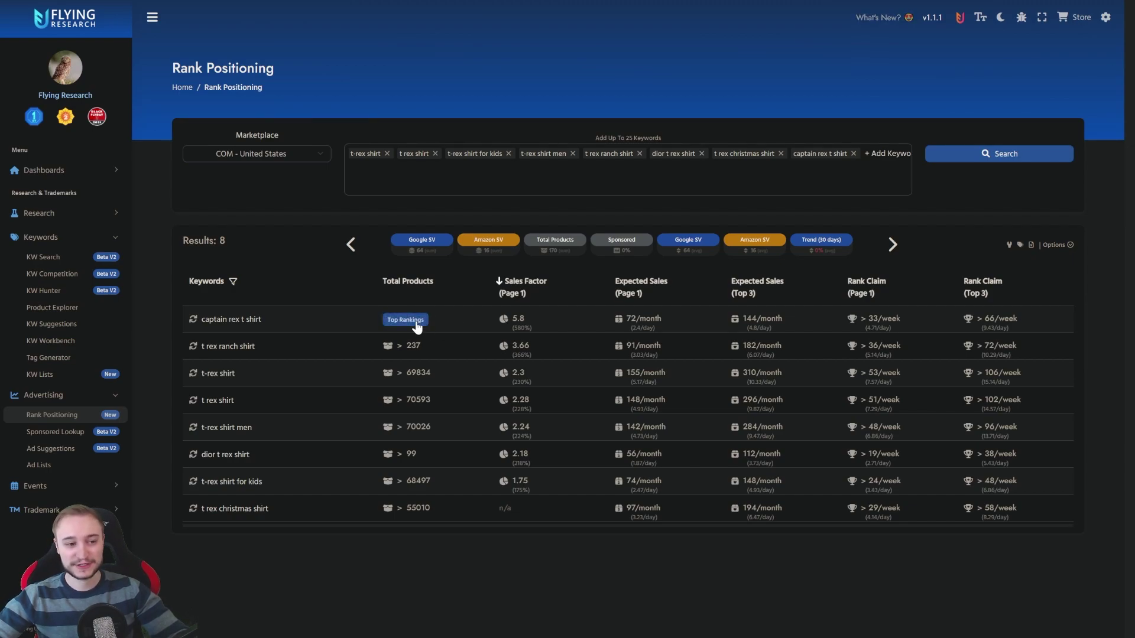
Inspect the top organic products for captain rex t shirt and close the rankings.
click(406, 321)
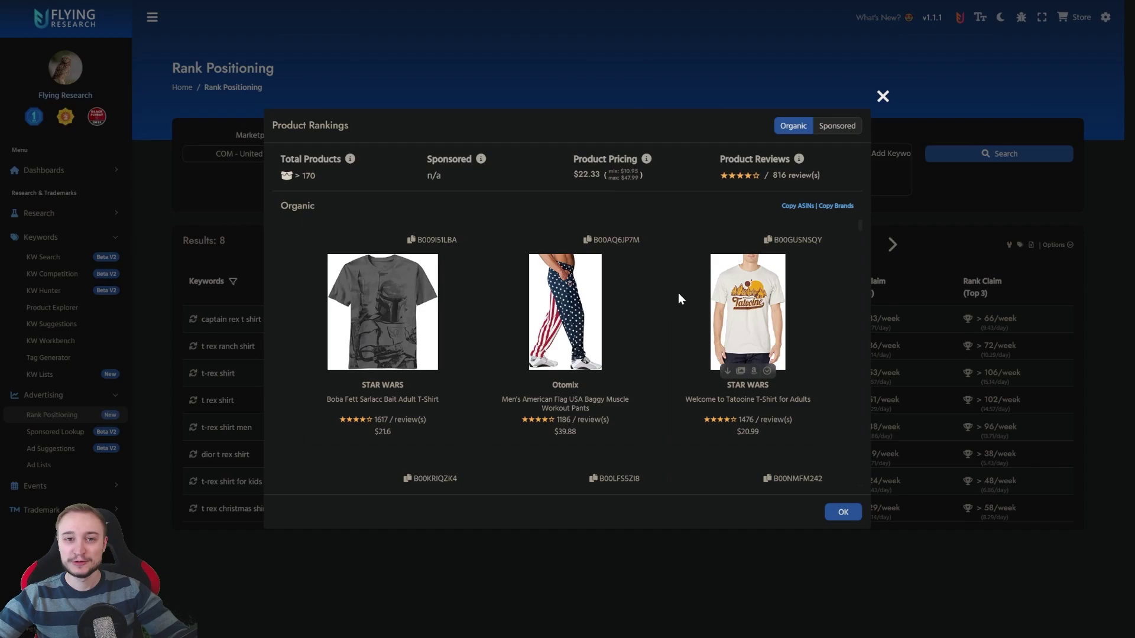
scroll(669, 299, down, 1)
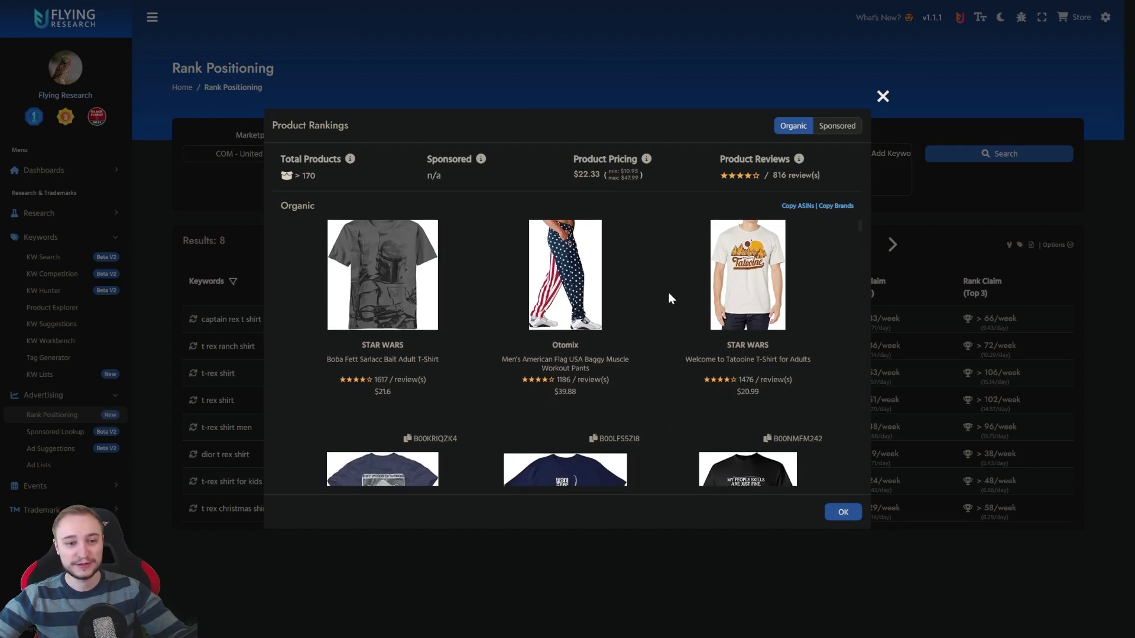
scroll(669, 292, down, 1)
scroll(669, 292, down, 2)
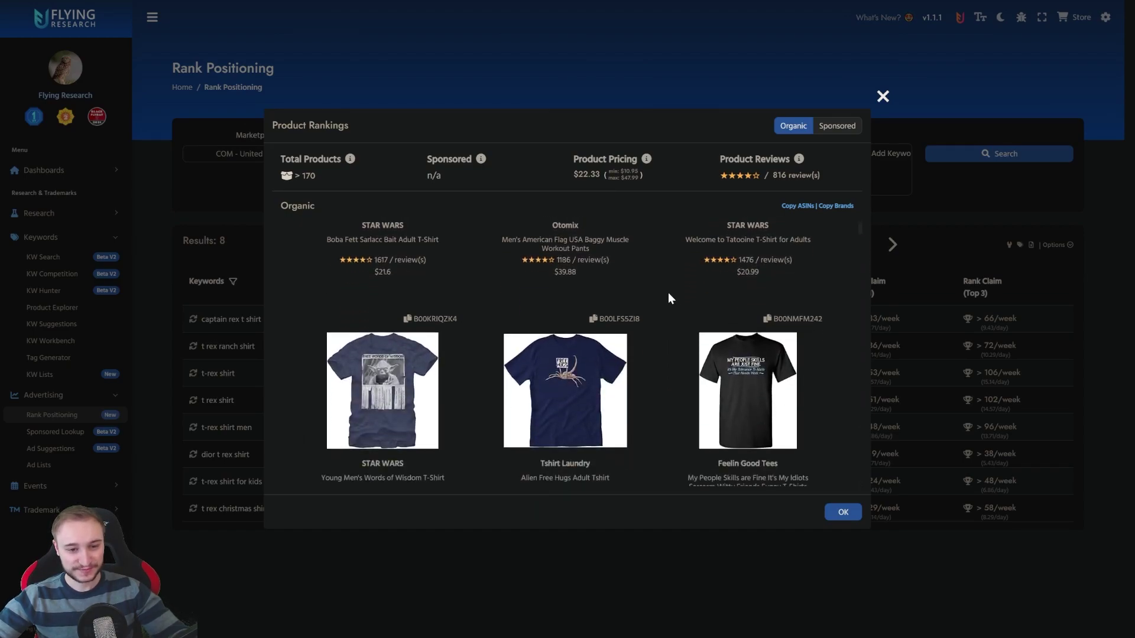
scroll(668, 293, down, 1)
scroll(668, 292, down, 2)
scroll(665, 292, down, 2)
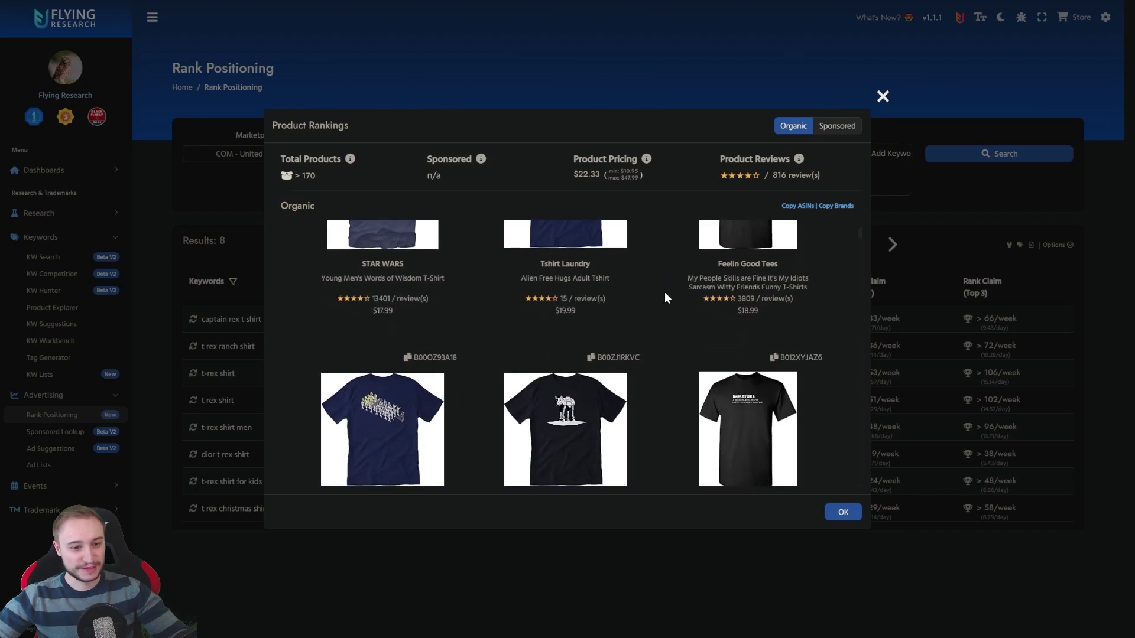
scroll(665, 298, down, 3)
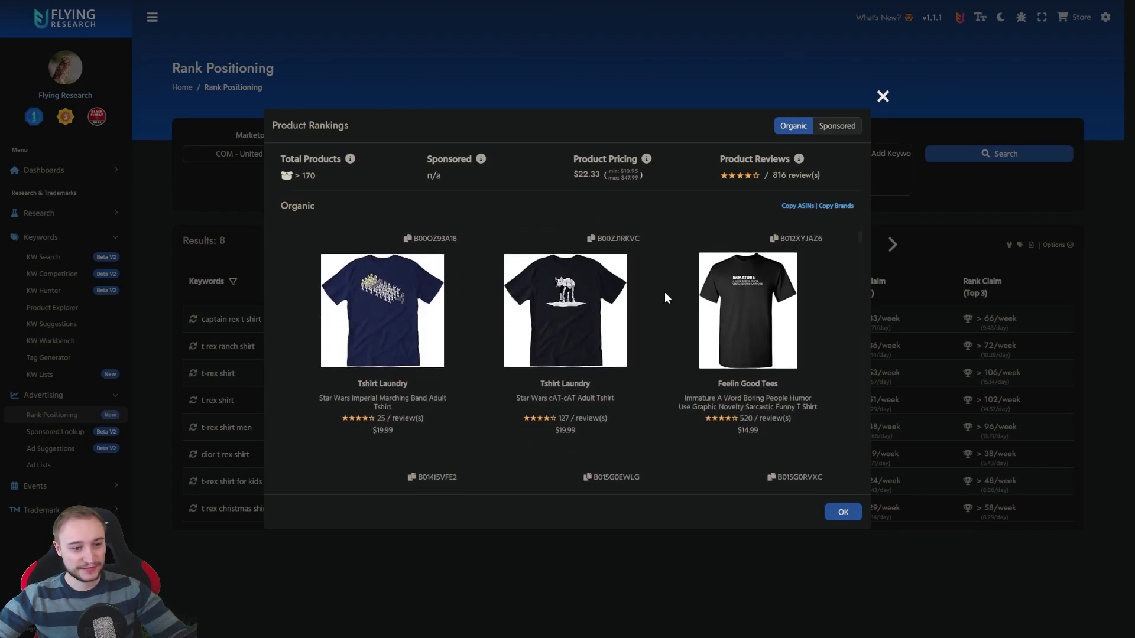
scroll(665, 293, down, 3)
scroll(665, 294, down, 1)
scroll(664, 293, up, 1)
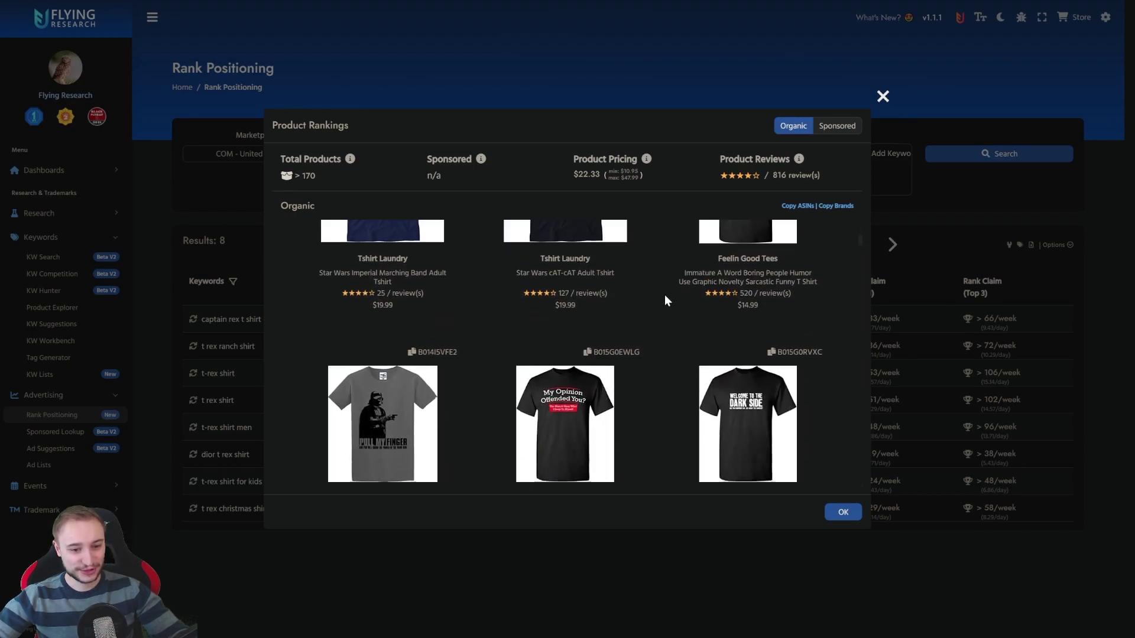
scroll(664, 295, down, 3)
scroll(664, 296, down, 2)
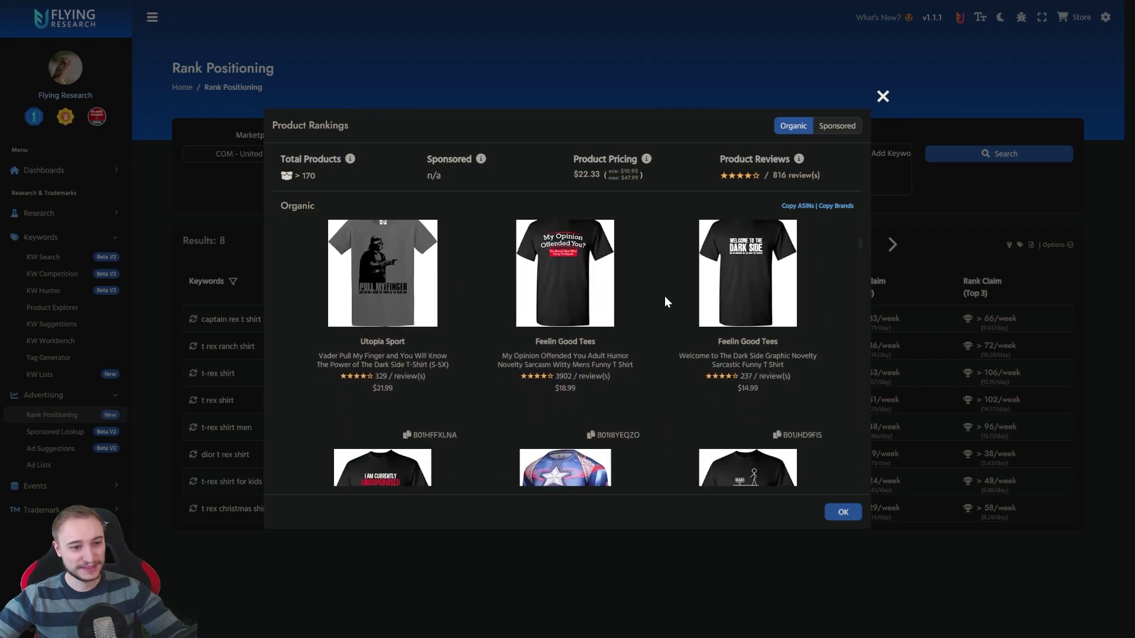
scroll(665, 297, down, 2)
scroll(664, 297, down, 2)
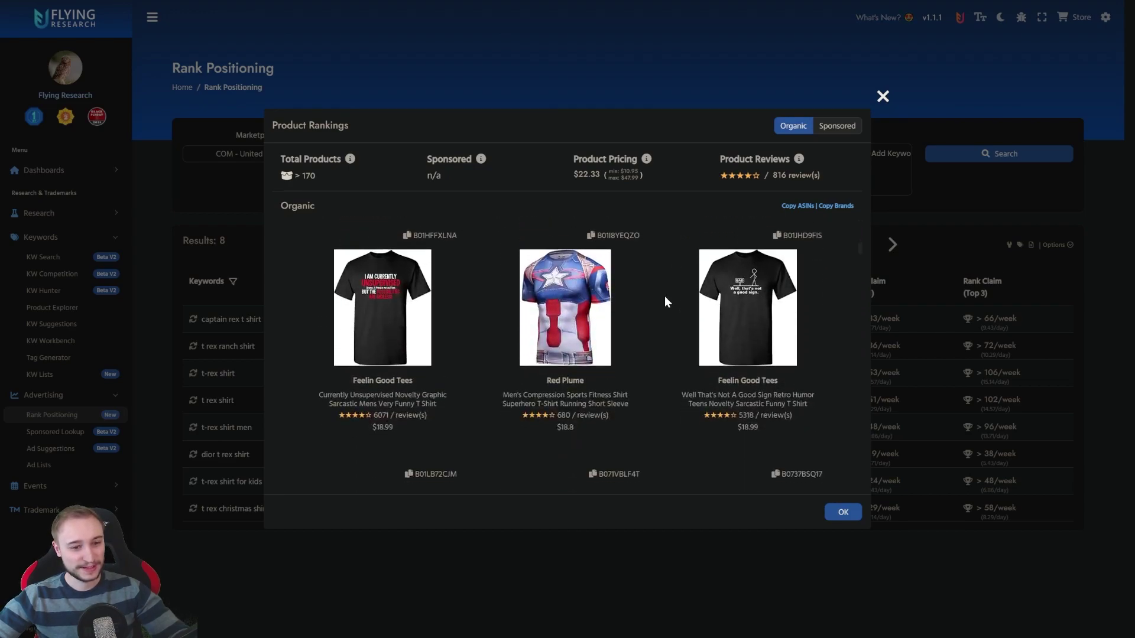
scroll(665, 297, down, 3)
scroll(664, 296, down, 3)
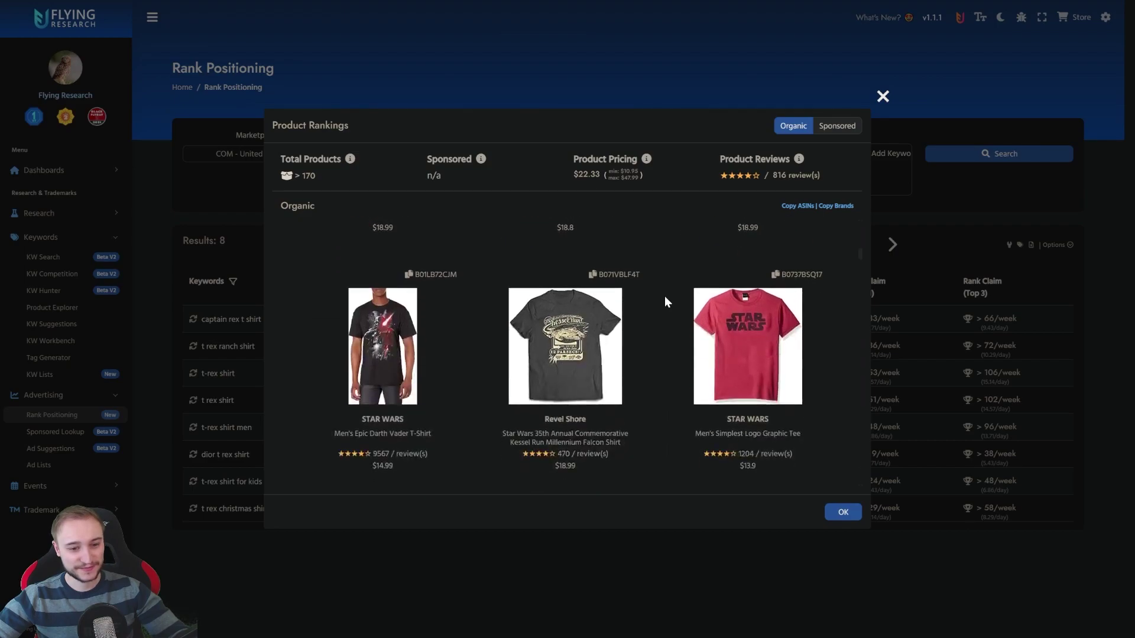
scroll(665, 297, down, 2)
scroll(664, 296, down, 3)
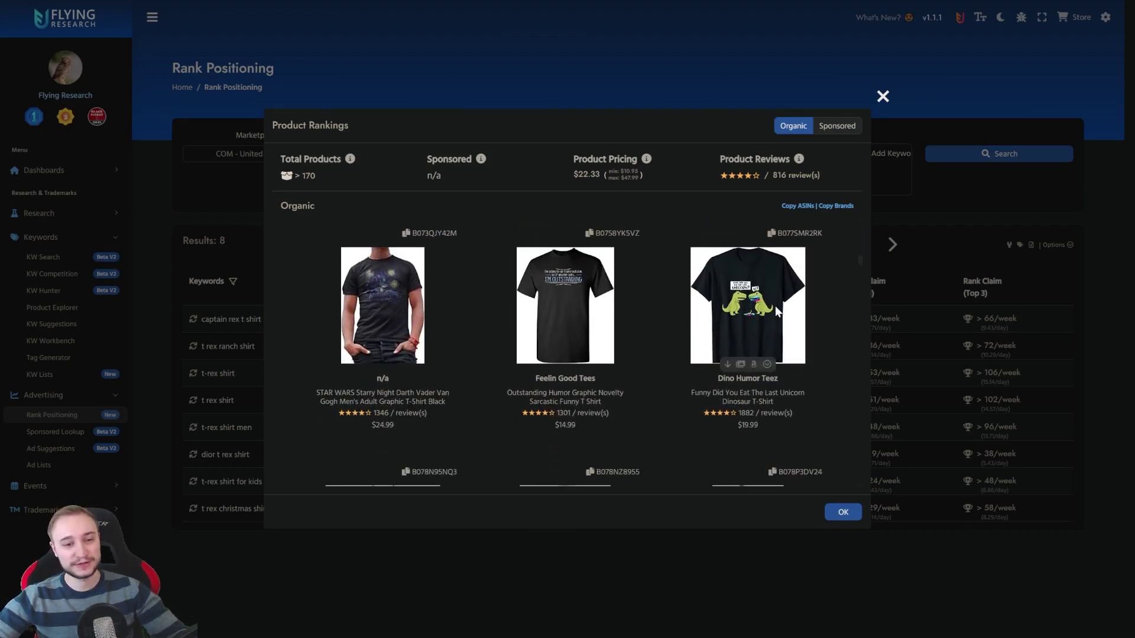
scroll(662, 332, down, 1)
scroll(661, 327, down, 1)
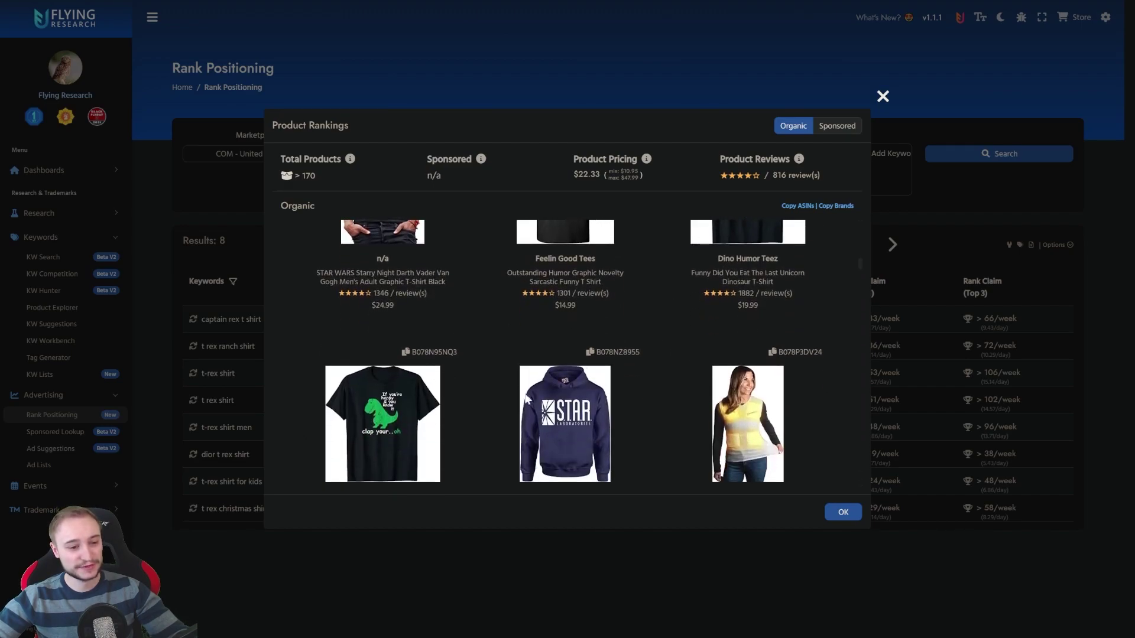
scroll(576, 361, down, 2)
scroll(576, 362, down, 2)
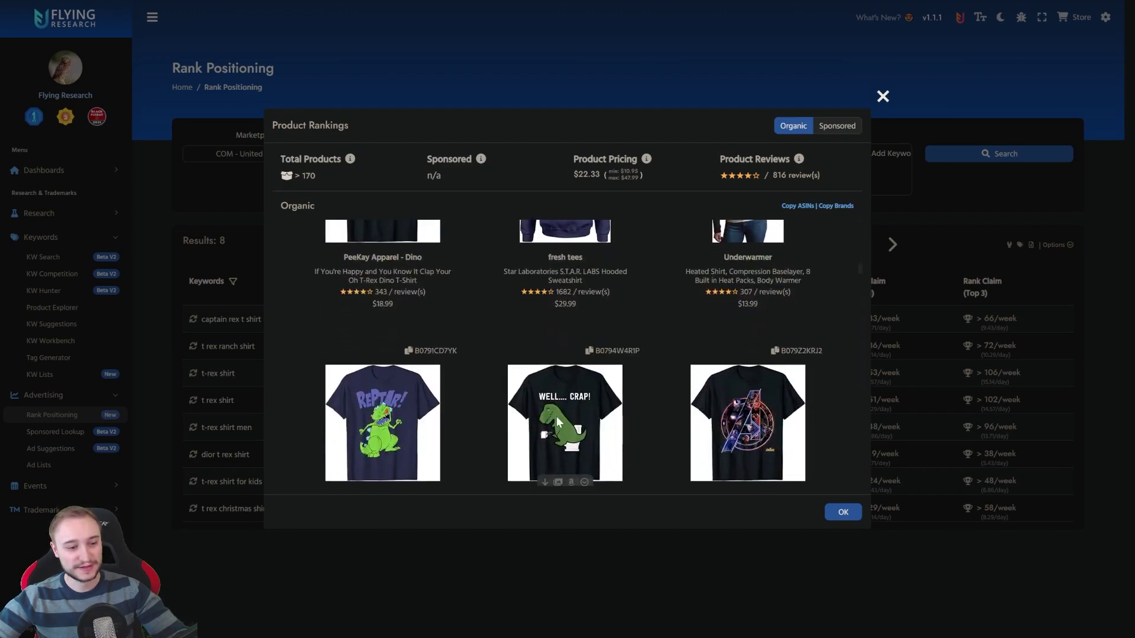
scroll(671, 290, down, 2)
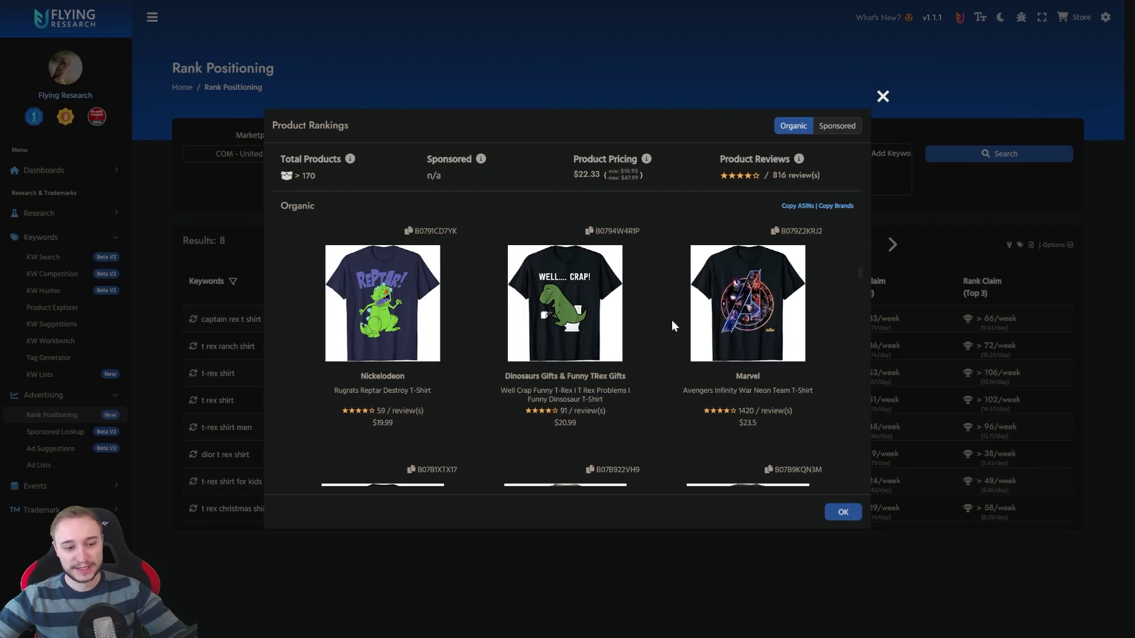
scroll(683, 286, up, 2)
scroll(684, 285, up, 2)
scroll(697, 299, up, 2)
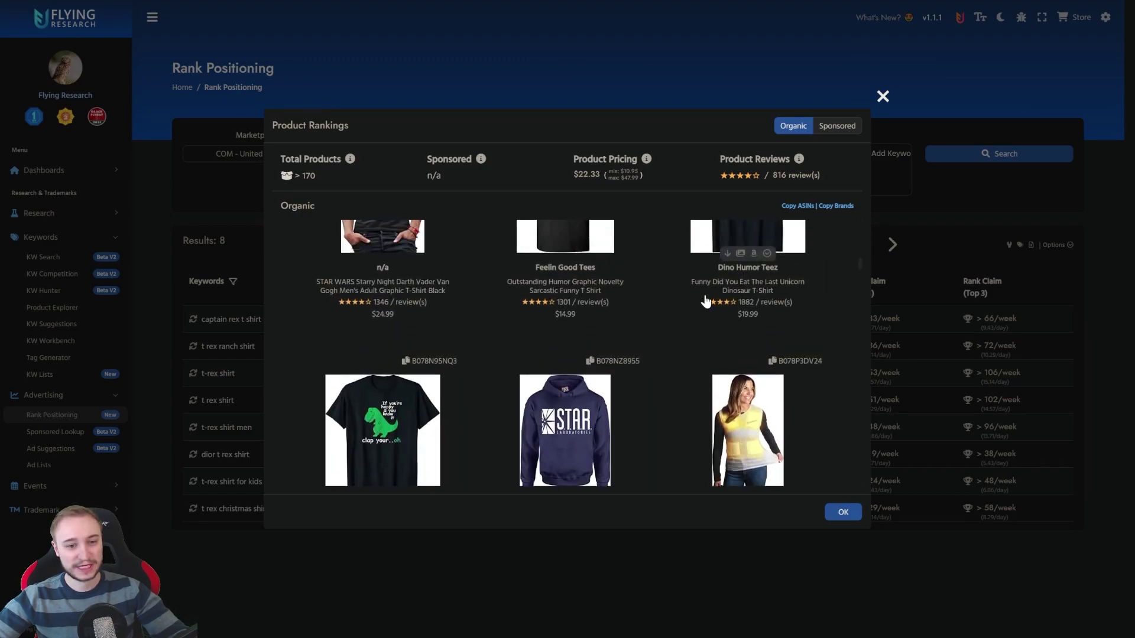
scroll(704, 299, up, 2)
scroll(700, 302, up, 2)
scroll(689, 300, up, 2)
scroll(690, 297, up, 2)
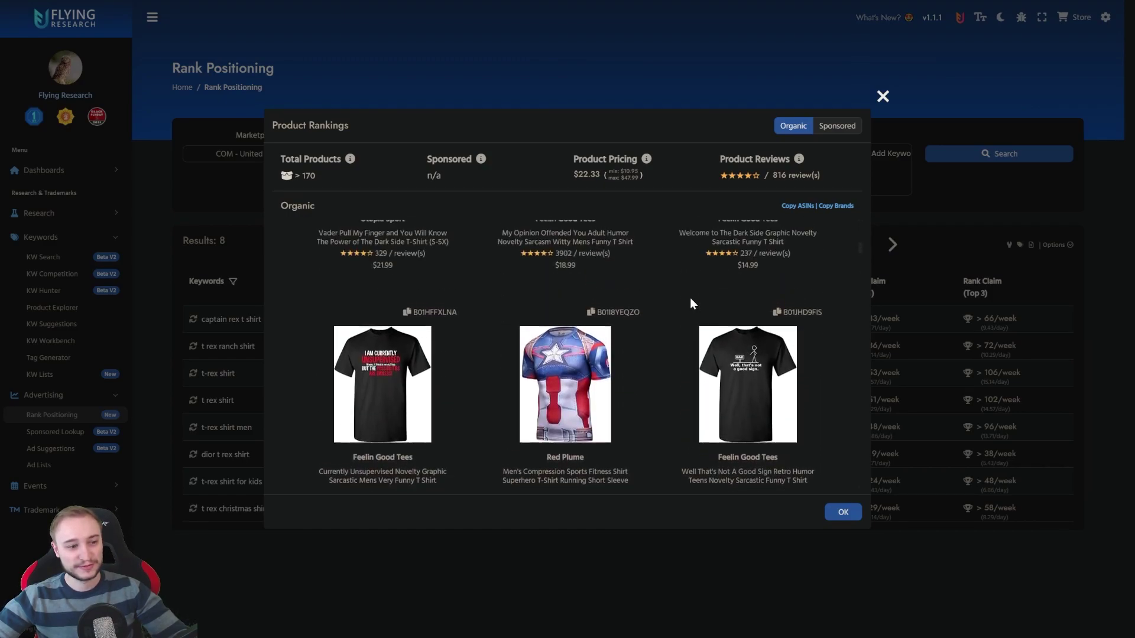
scroll(690, 298, up, 2)
scroll(565, 318, up, 2)
scroll(565, 317, up, 2)
scroll(548, 299, up, 1)
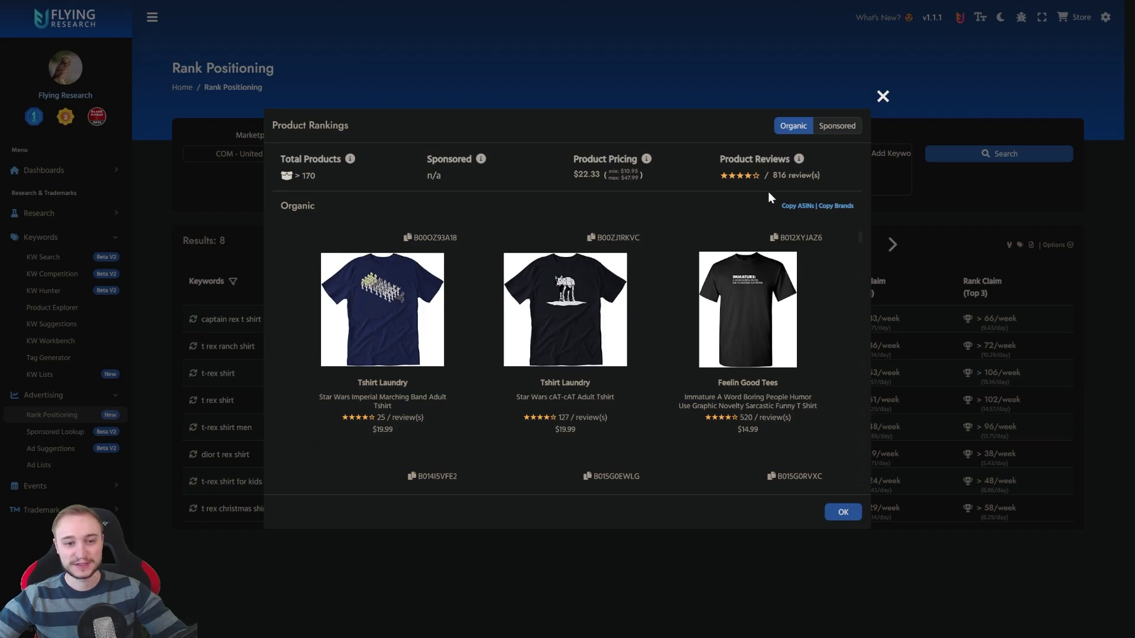
click(884, 96)
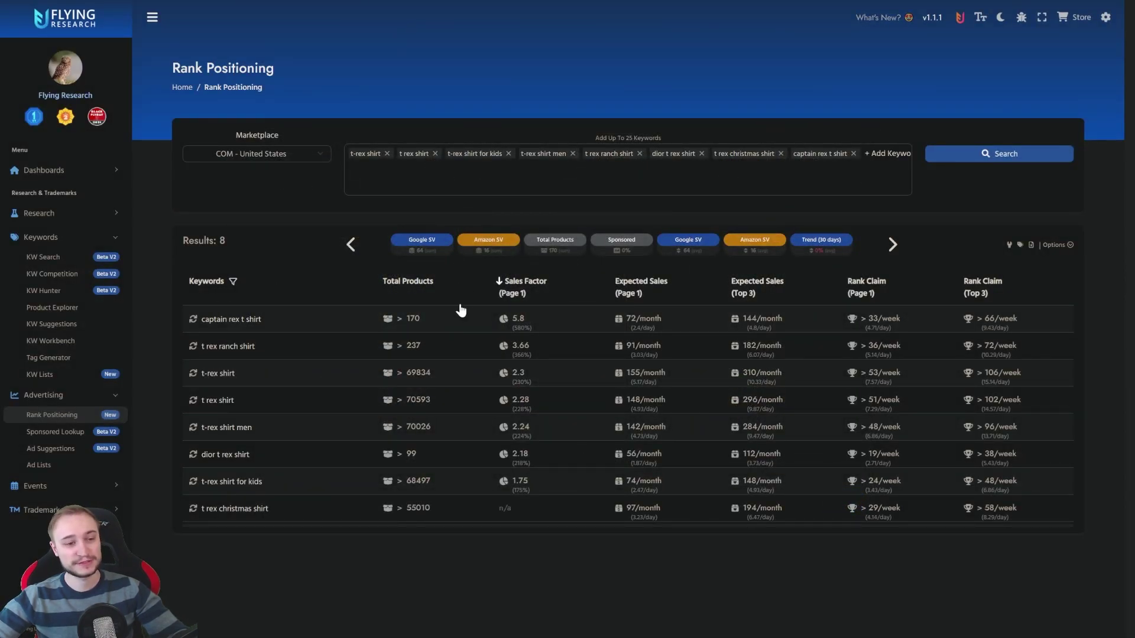
mouse_move(404, 347)
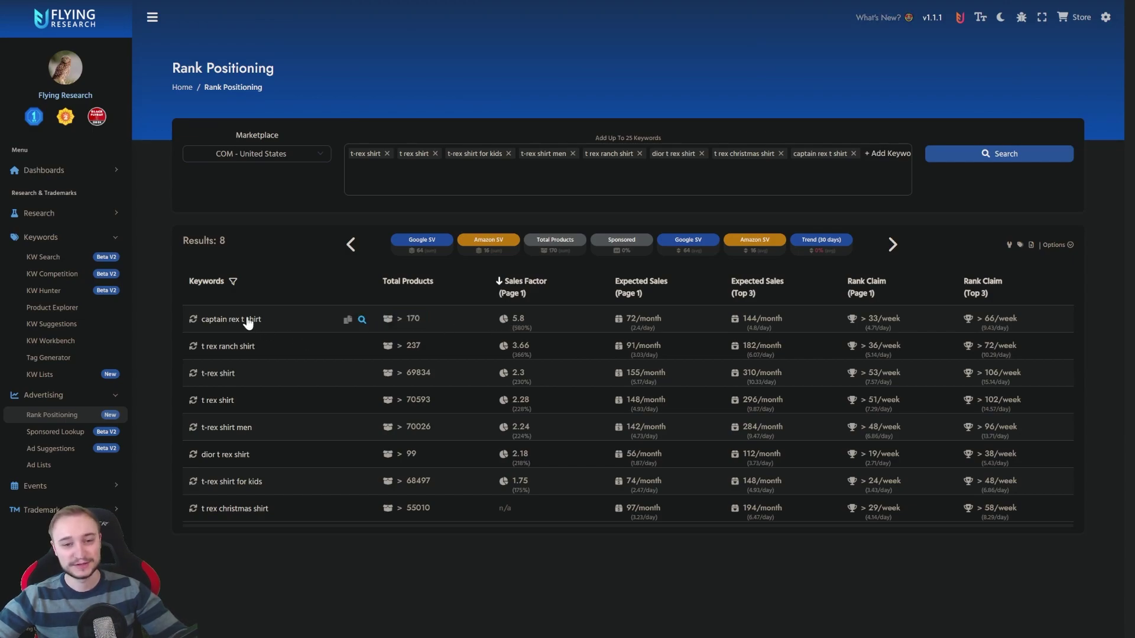
mouse_move(262, 318)
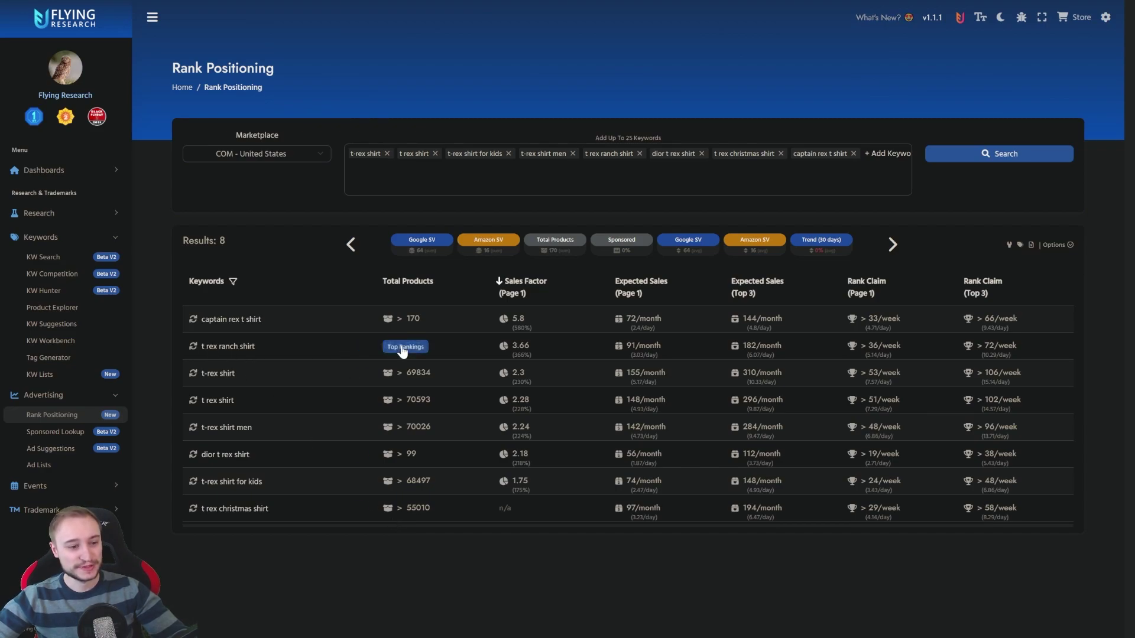
Show the top-ranked products for the t rex ranch shirt keyword.
click(408, 346)
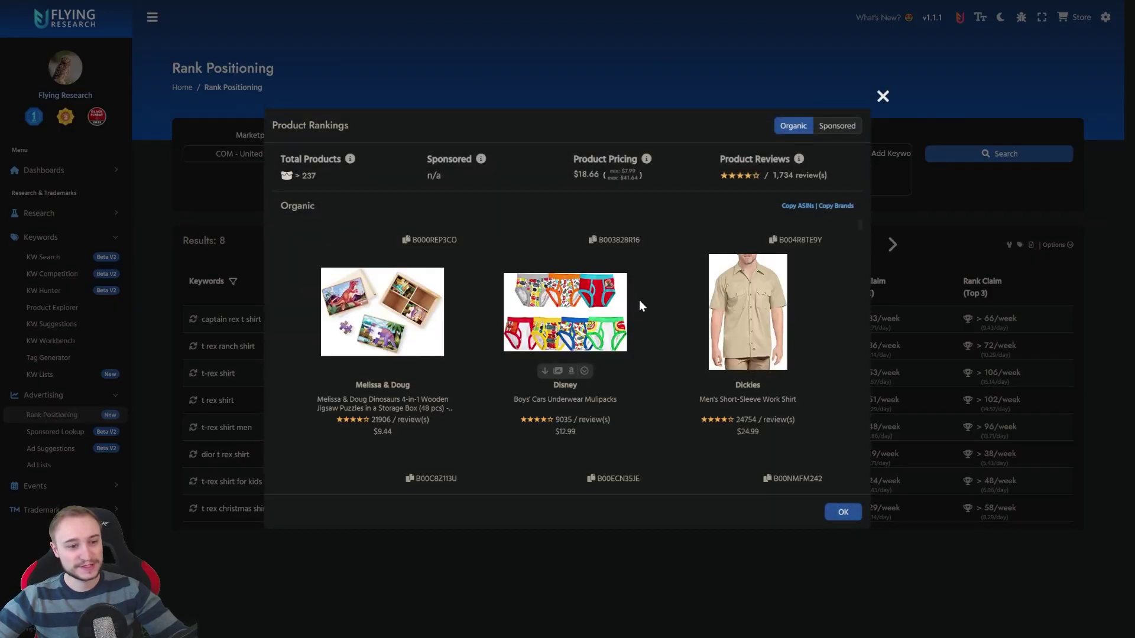
scroll(640, 300, down, 3)
scroll(639, 300, down, 2)
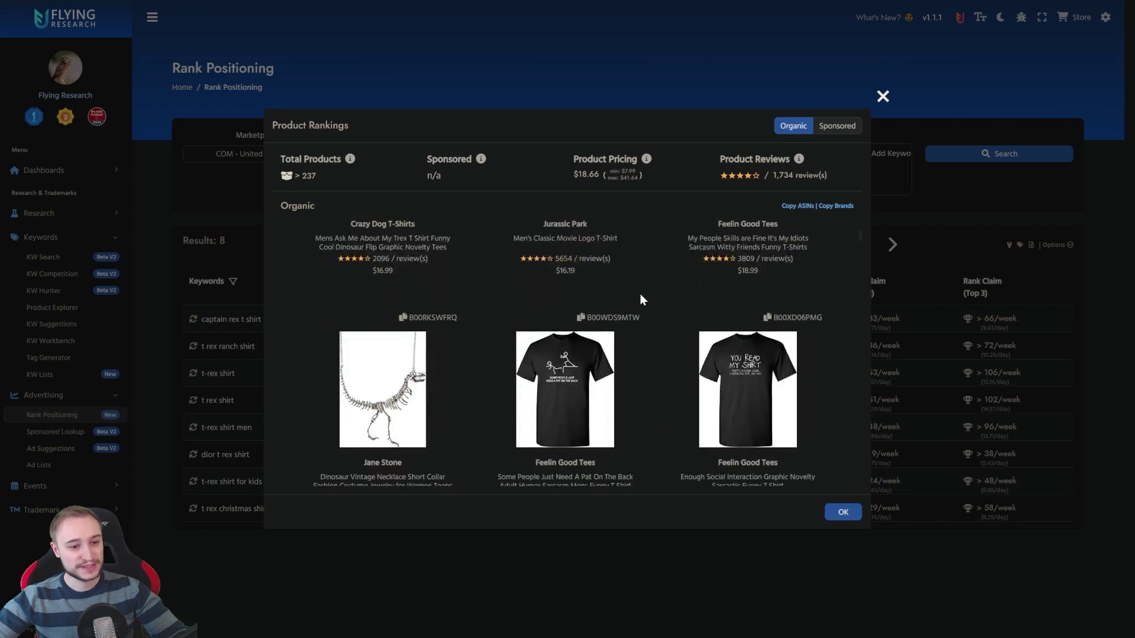
scroll(641, 300, down, 2)
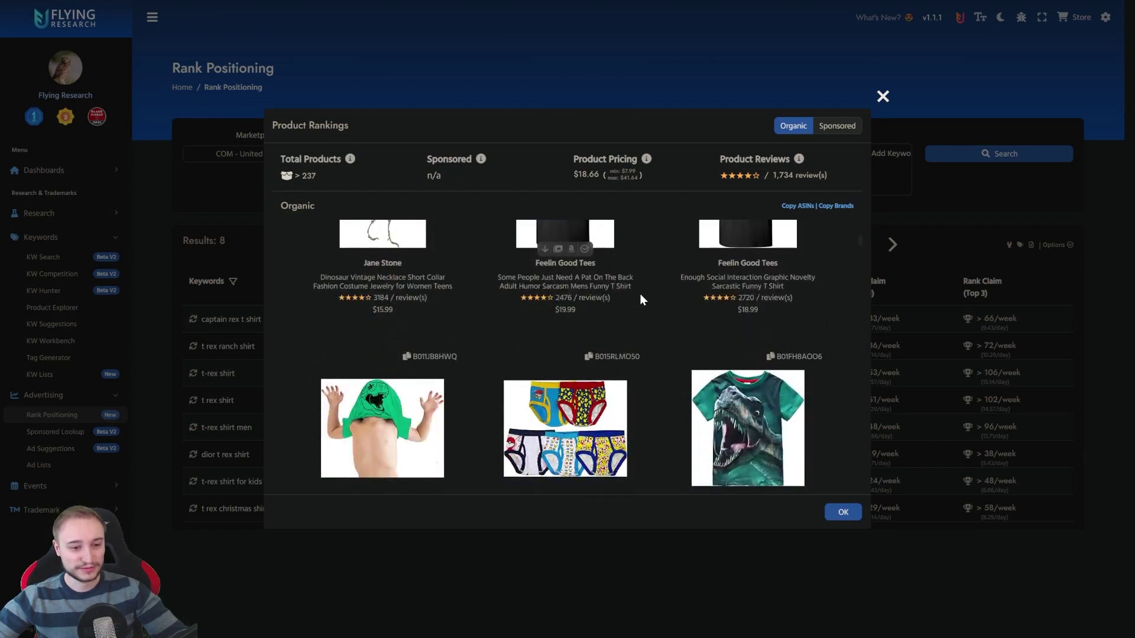
scroll(640, 293, down, 1)
scroll(639, 294, down, 2)
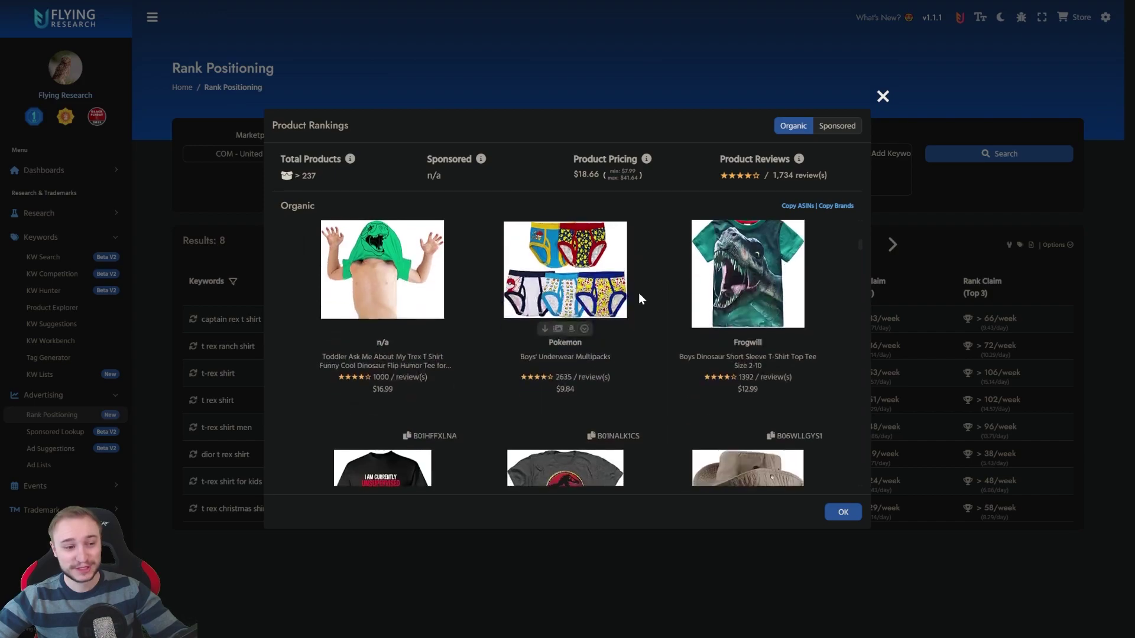
scroll(639, 293, down, 1)
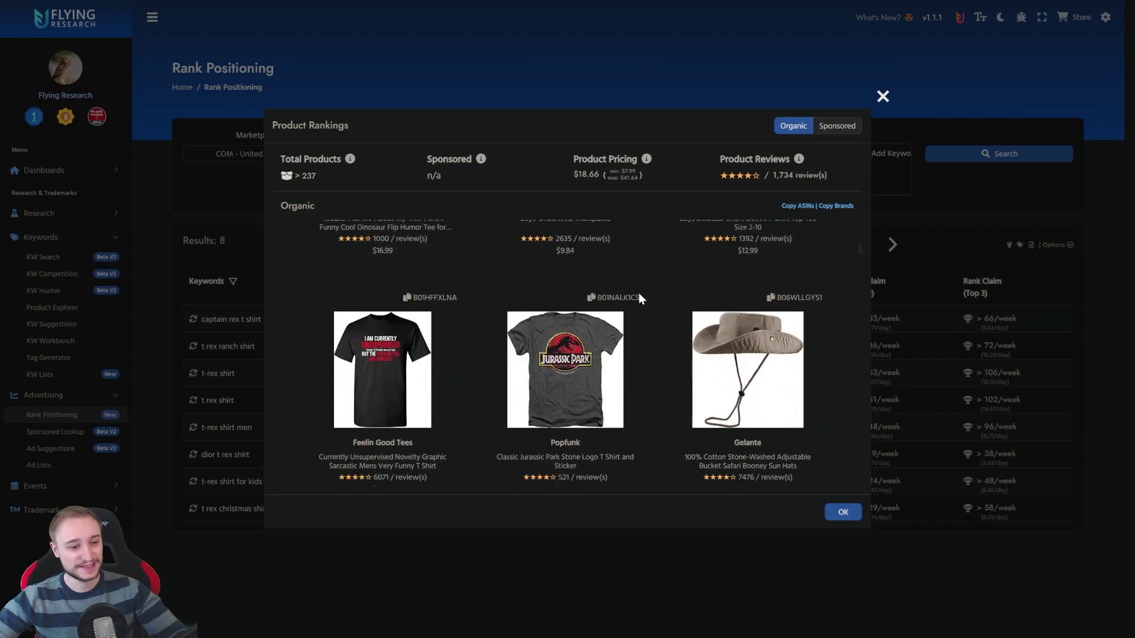
scroll(639, 293, down, 1)
scroll(639, 293, down, 1)
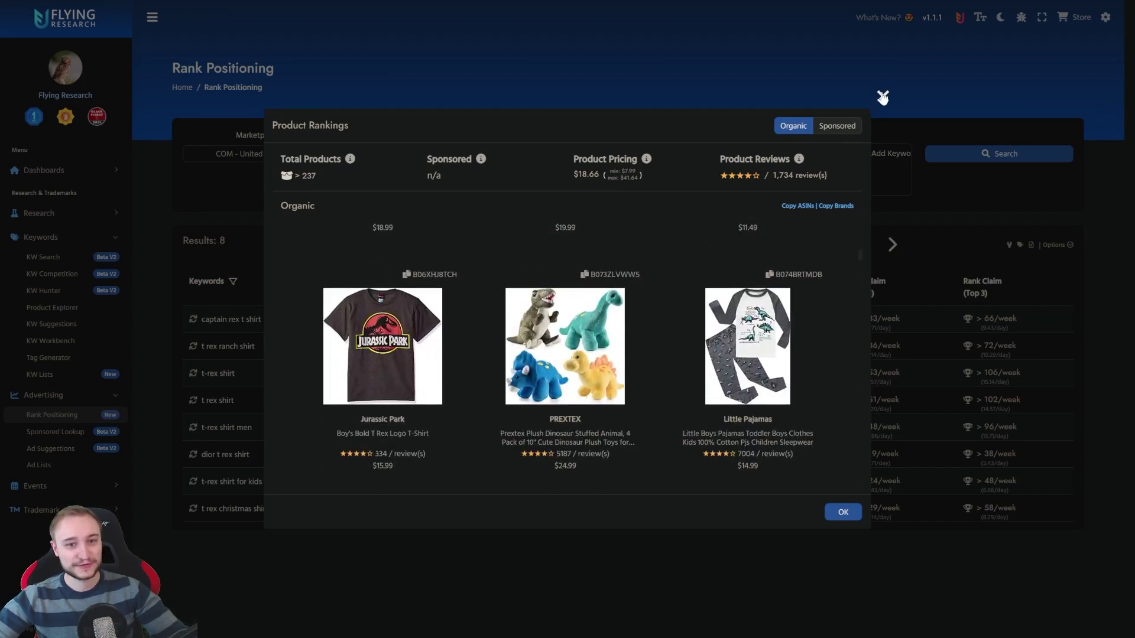
Close the t rex ranch shirt product rankings to return to the keyword table.
click(882, 96)
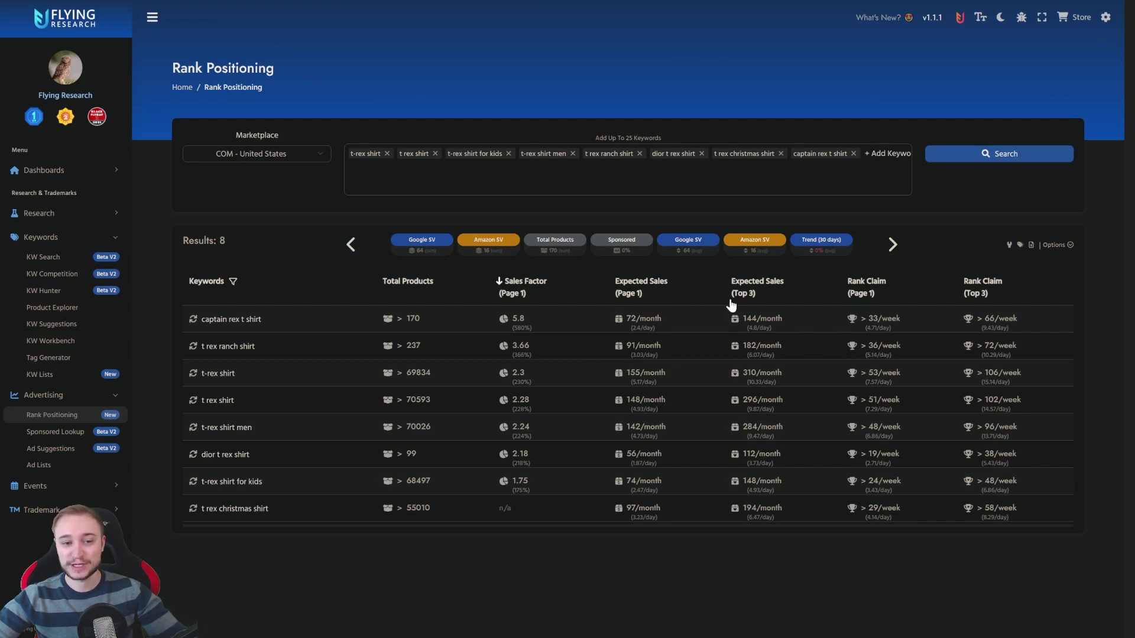
mouse_move(405, 320)
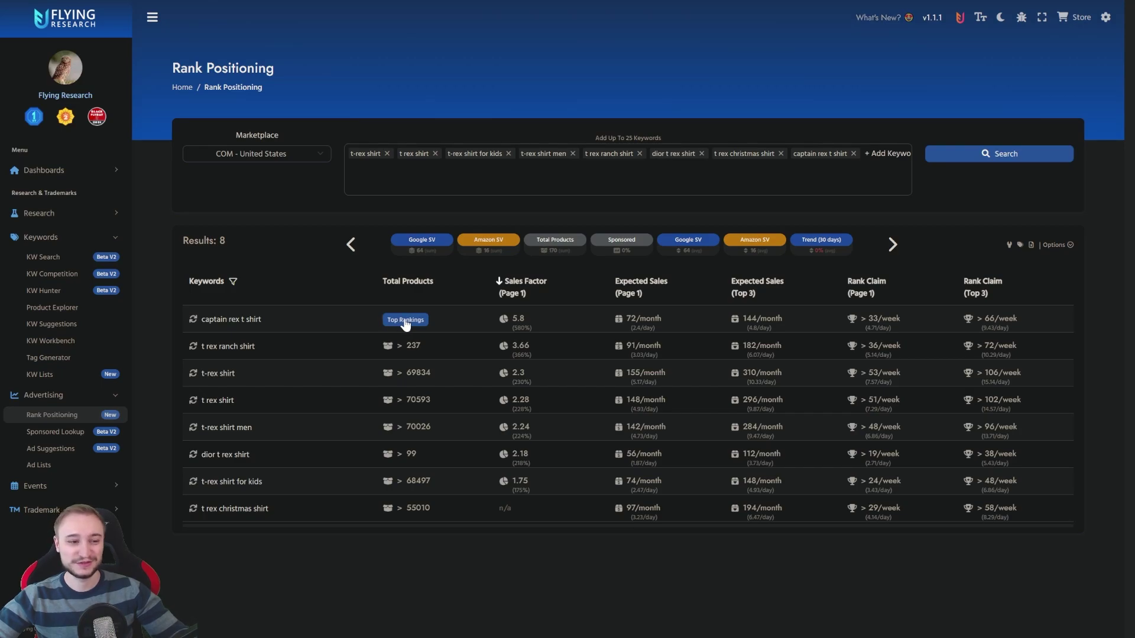
click(404, 321)
scroll(621, 337, down, 2)
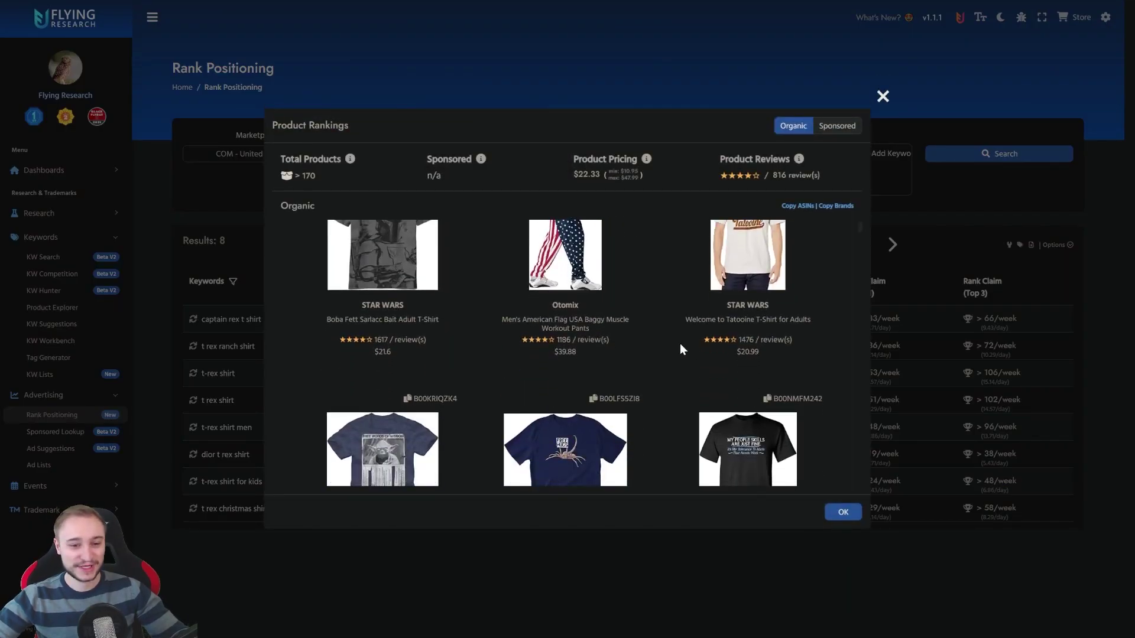
click(884, 98)
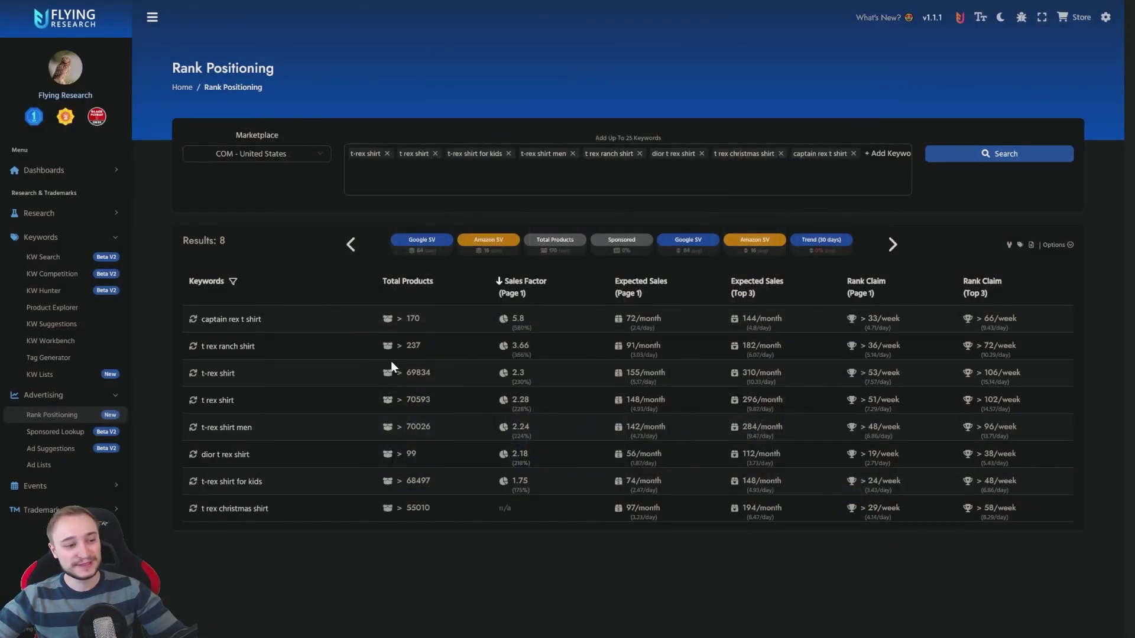
mouse_move(406, 347)
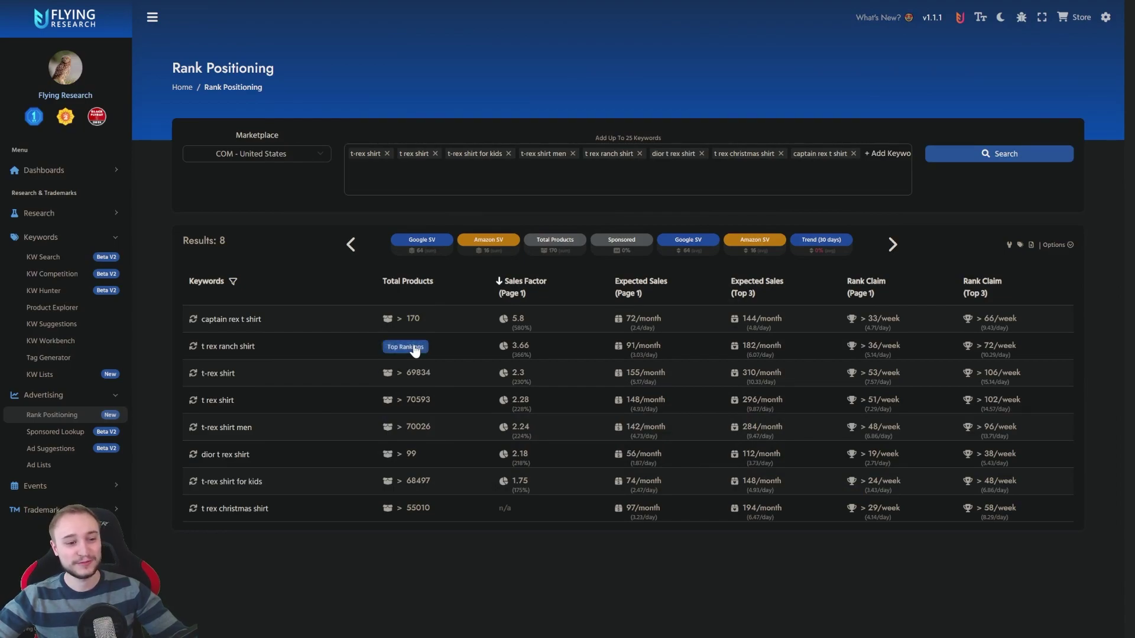
click(413, 348)
scroll(686, 354, down, 3)
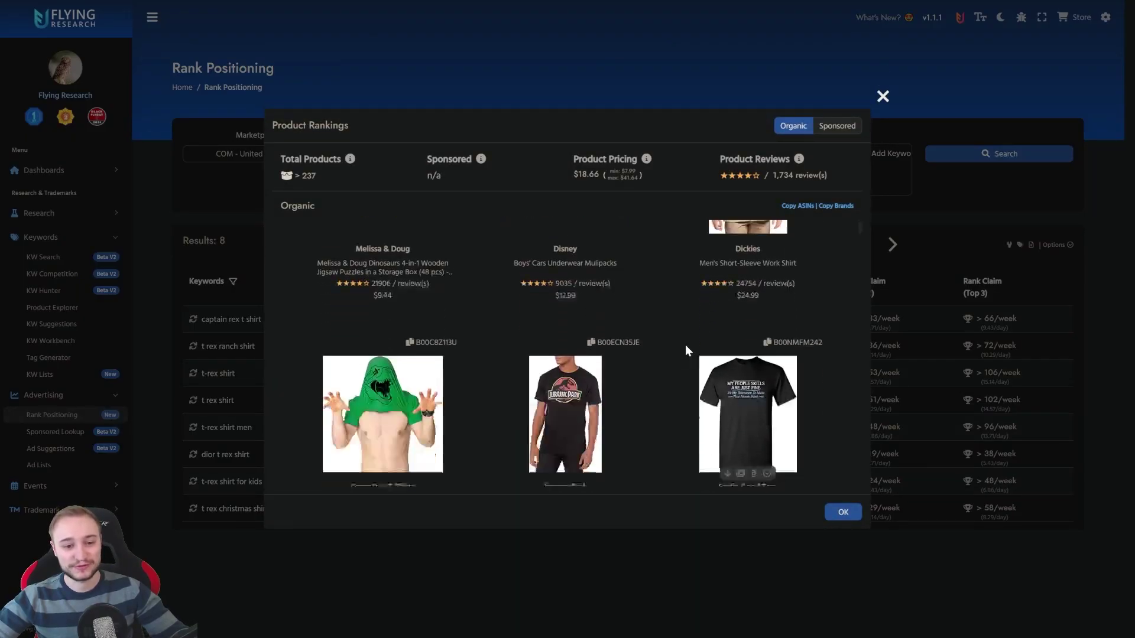
scroll(686, 345, down, 1)
scroll(686, 343, down, 3)
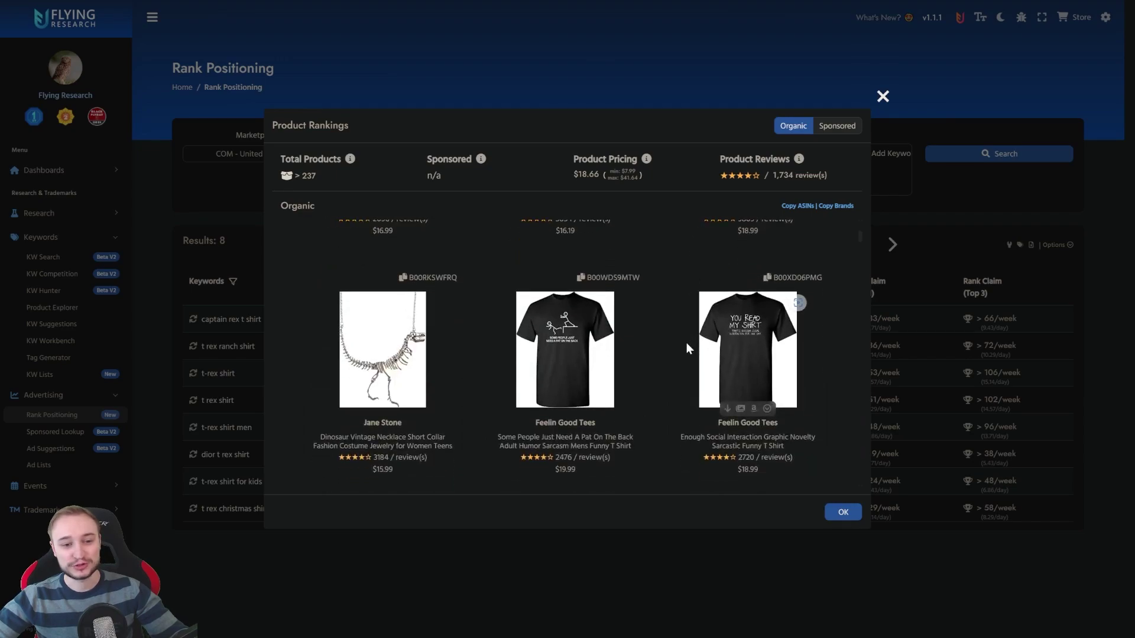
click(884, 96)
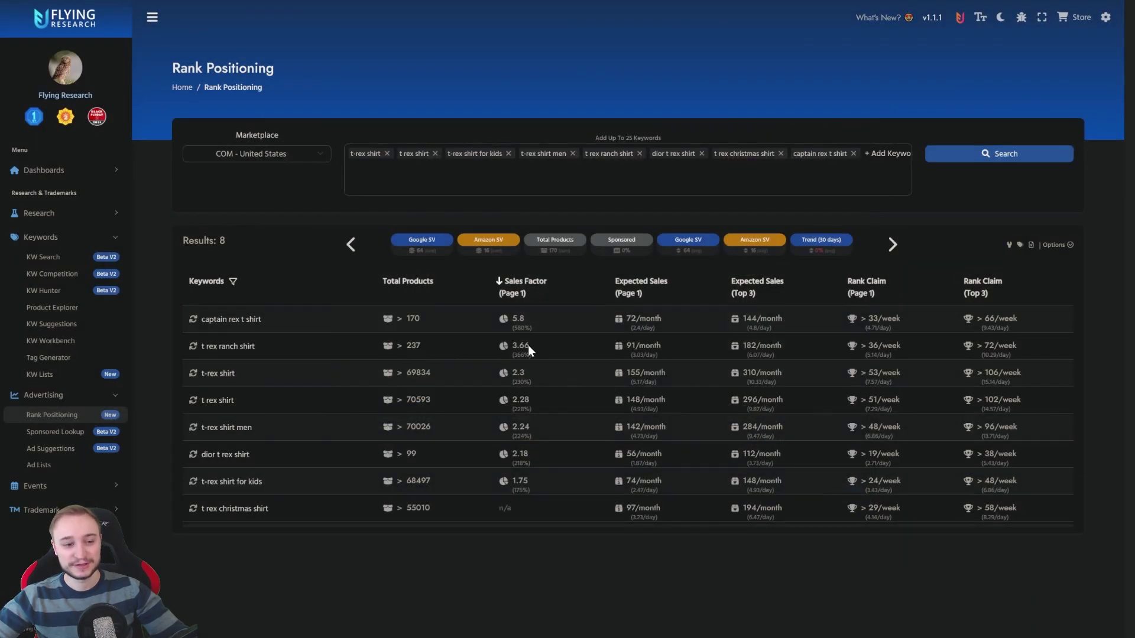